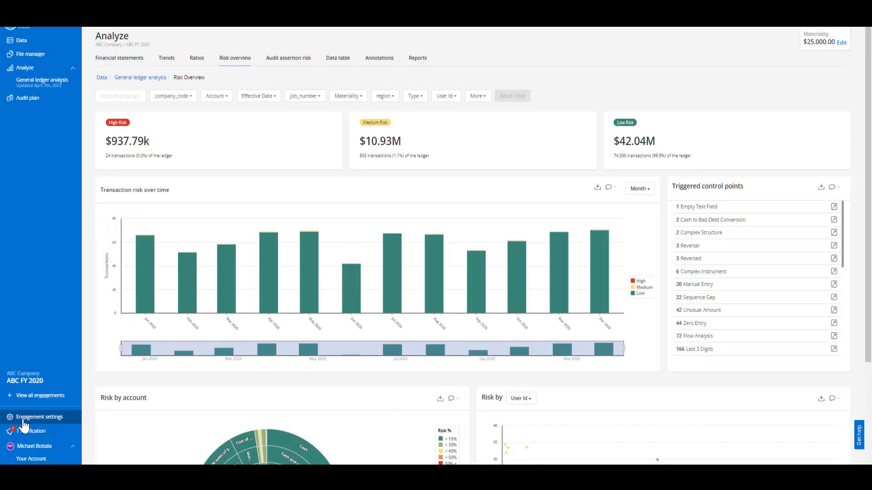
Open the engagement settings to view the general ledger ratio Show/Hide toggles
{"action": "left_click", "coordinate": [27, 417]}
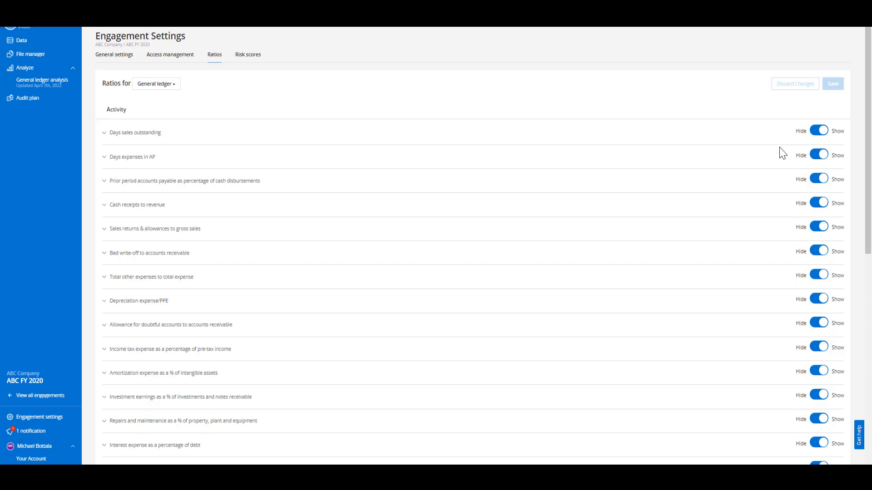
Open the general ledger analysis Reports, then bring up the Account Completeness workbook in Excel
{"action": "left_click", "coordinate": [31, 89]}
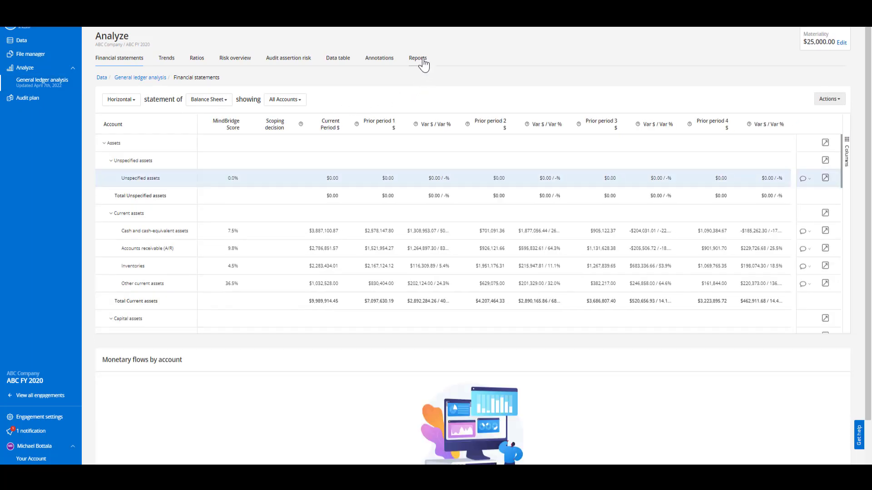
{"action": "left_click", "coordinate": [418, 59]}
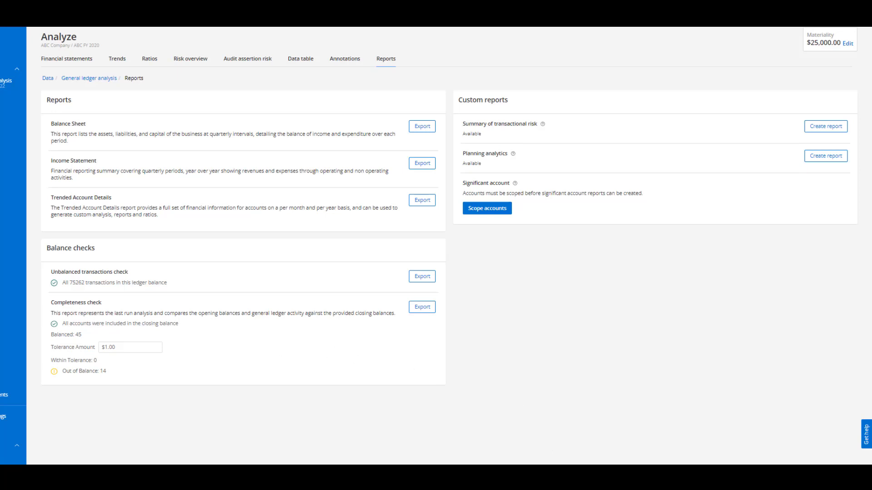
{"action": "mouse_move", "coordinate": [544, 472]}
{"action": "left_click", "coordinate": [544, 438]}
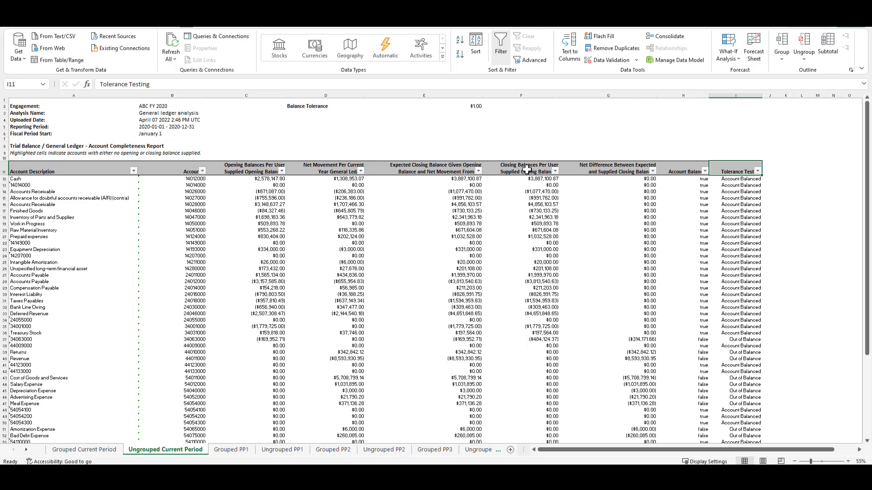
Filter the Tolerance Testing column to show only Out of Balance accounts
{"action": "left_click", "coordinate": [758, 172]}
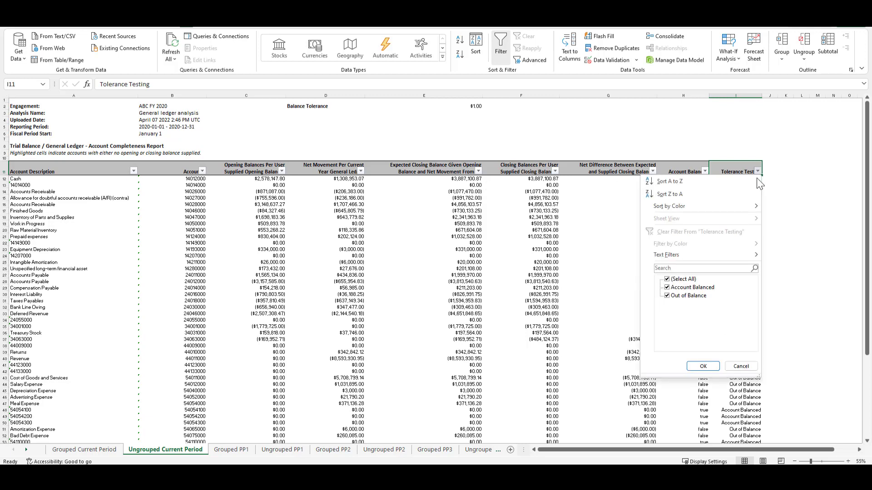
{"action": "left_click", "coordinate": [692, 280]}
{"action": "left_click", "coordinate": [691, 296]}
{"action": "left_click", "coordinate": [703, 367]}
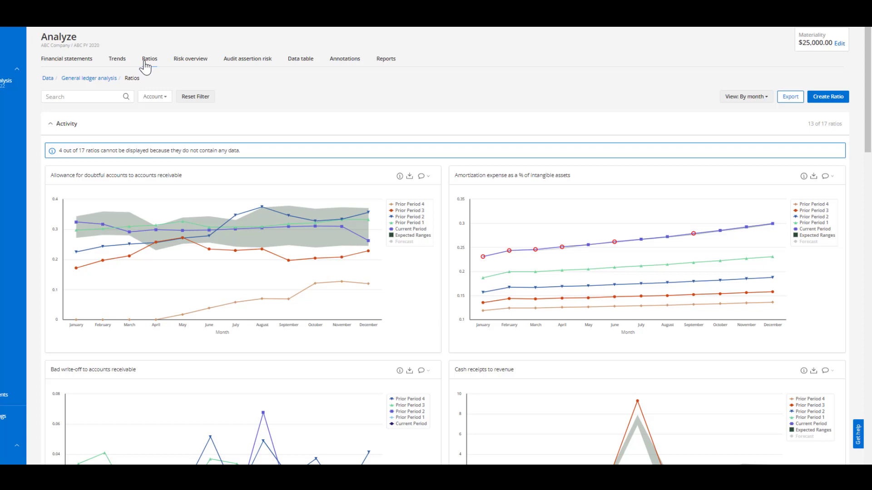
Filter the ratios to the (41000) Revenue account
{"action": "left_click", "coordinate": [153, 97]}
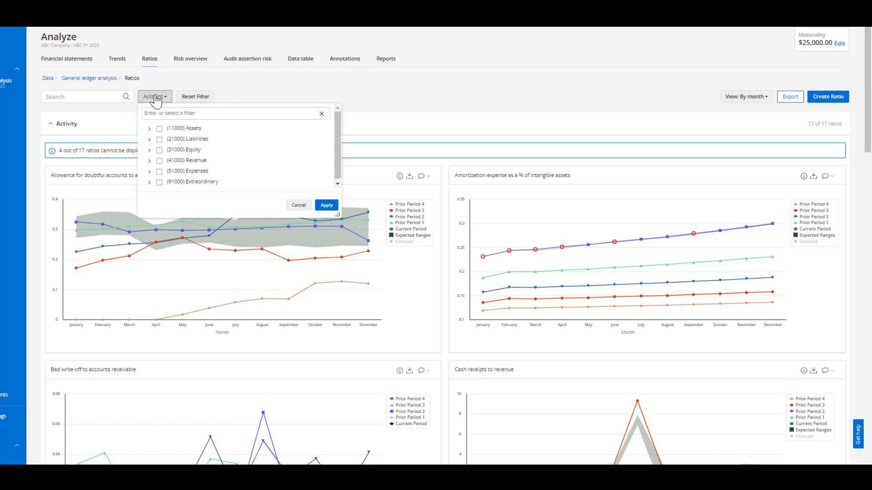
{"action": "left_click", "coordinate": [160, 161]}
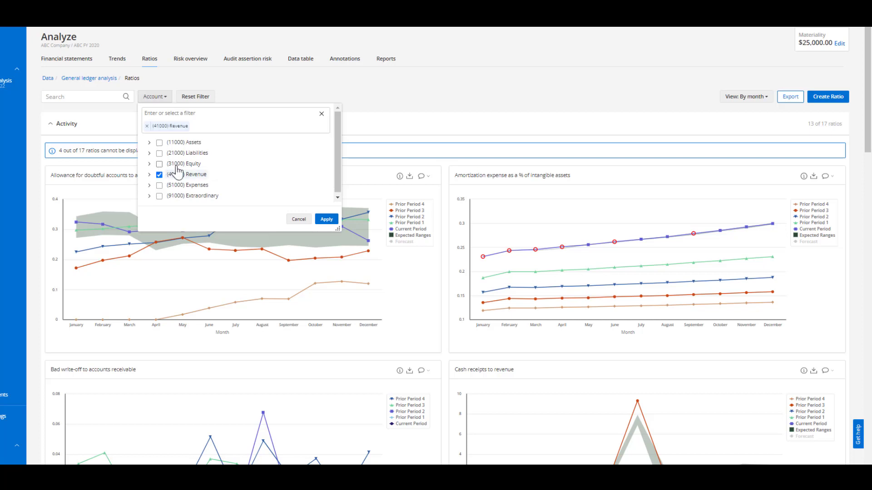
{"action": "left_click", "coordinate": [326, 220]}
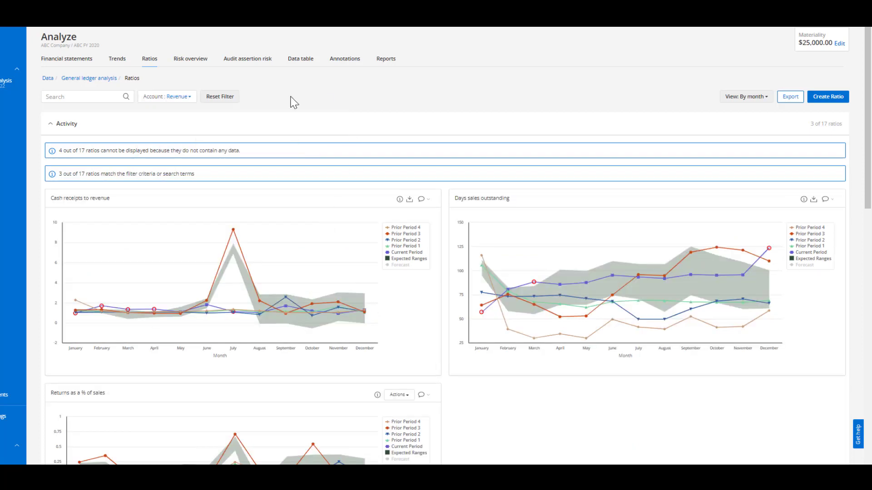
Export all six ratios to an Excel workbook
{"action": "left_click", "coordinate": [791, 99]}
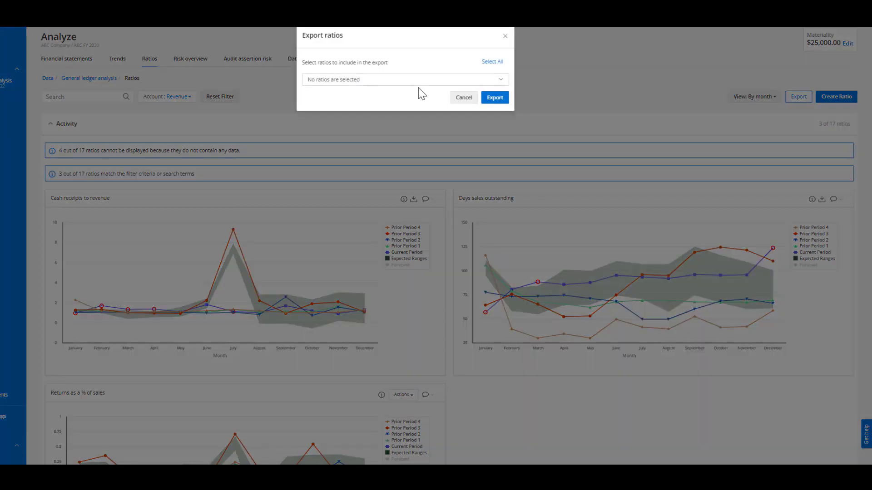
{"action": "left_click", "coordinate": [421, 81]}
{"action": "left_click", "coordinate": [488, 62]}
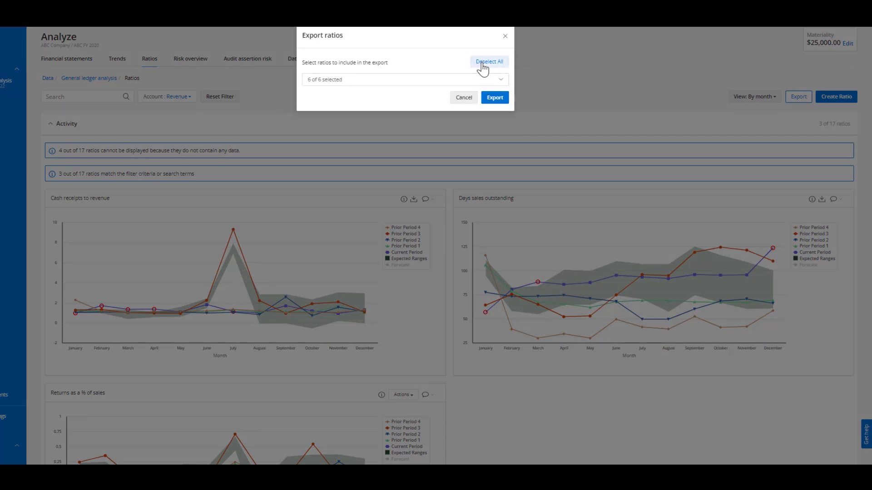
{"action": "left_click", "coordinate": [496, 98]}
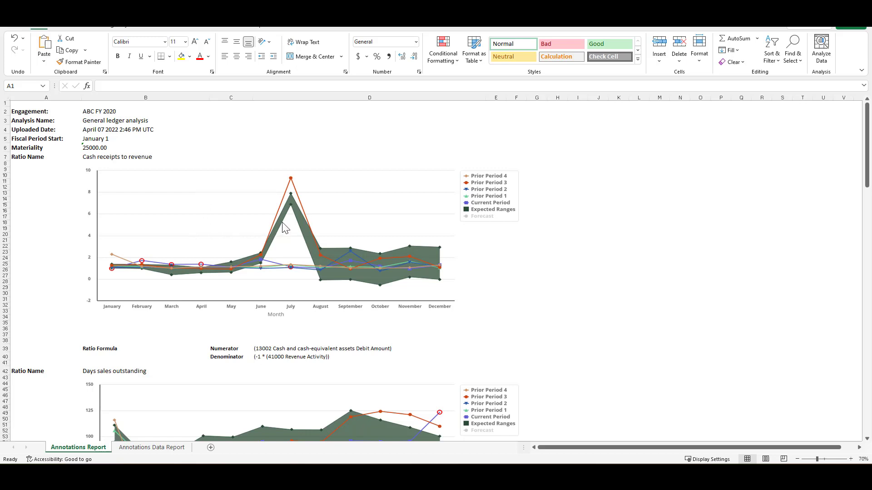
Scroll the Annotations Report charts, check the Annotations Data Report sheet, then return to Annotations Report
{"action": "scroll", "coordinate": [294, 214], "scroll_direction": "down", "scroll_amount": 2}
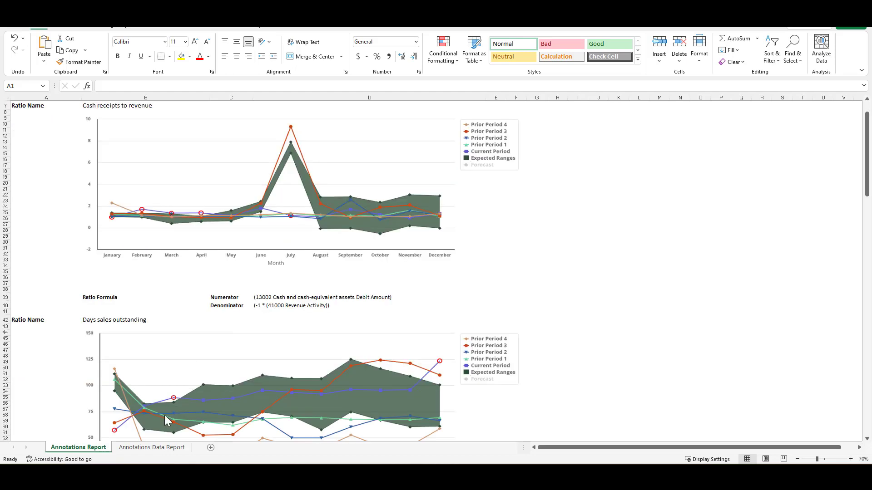
{"action": "left_click", "coordinate": [150, 448]}
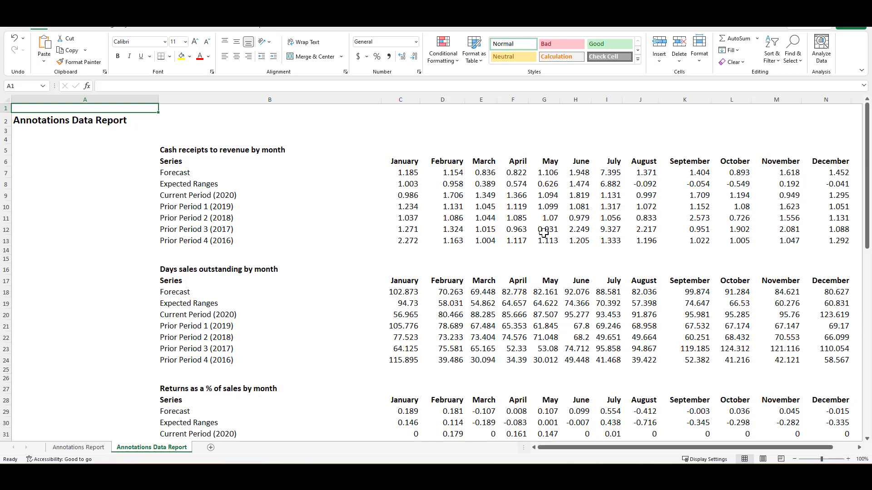
{"action": "left_click", "coordinate": [83, 448]}
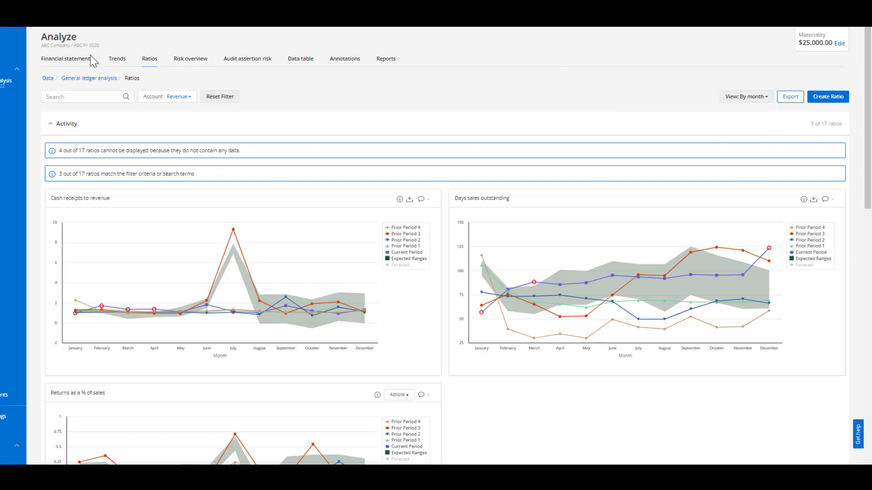
In Financial statements, select Cash and cash-equivalent assets and scroll to its Monetary flows by account chart
{"action": "left_click", "coordinate": [64, 63]}
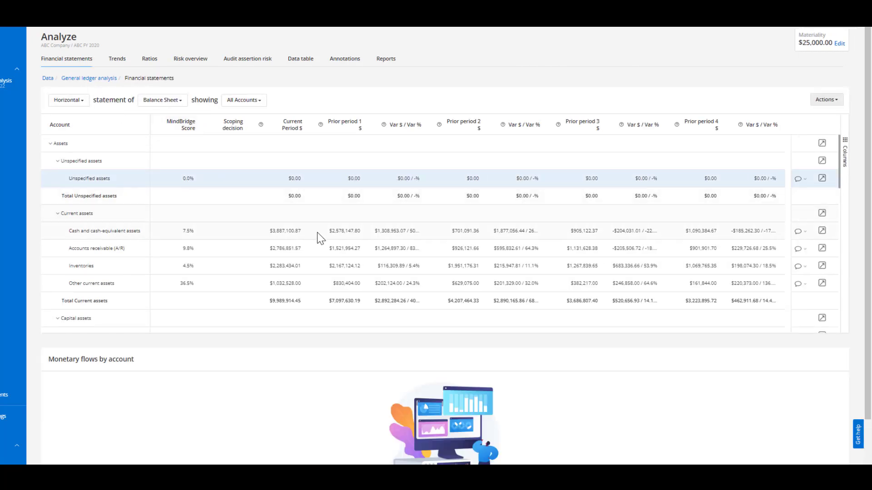
{"action": "left_click", "coordinate": [382, 236]}
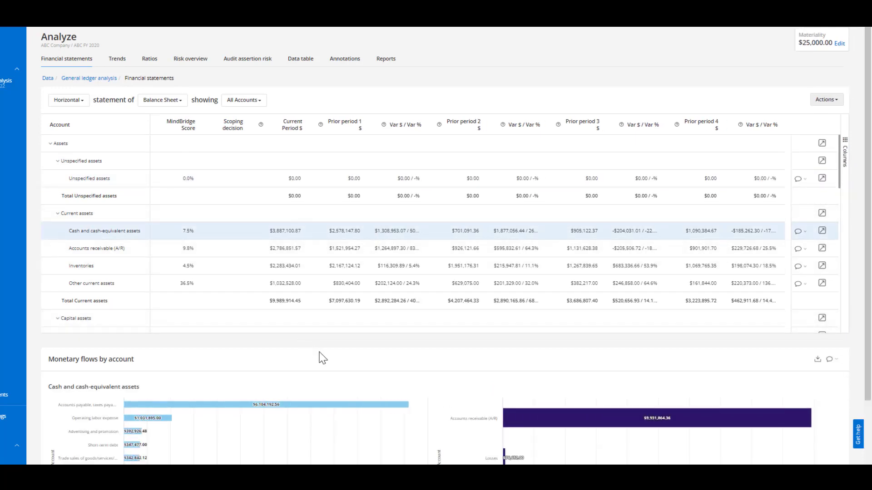
{"action": "scroll", "coordinate": [321, 356], "scroll_direction": "down", "scroll_amount": 2}
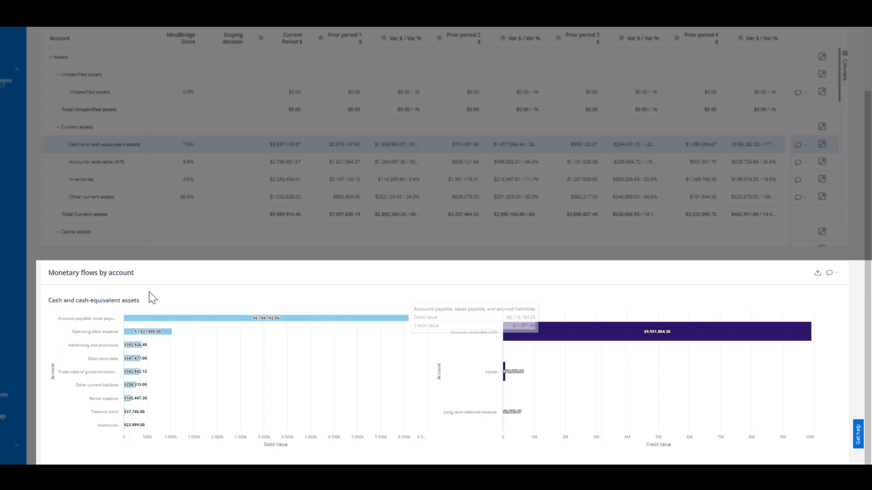
{"action": "mouse_move", "coordinate": [745, 338]}
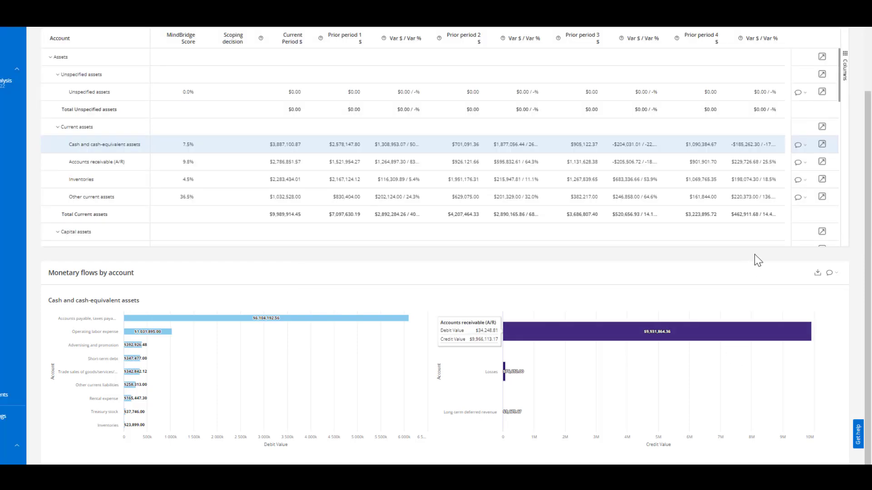
Save the annotation 'Cash - classification of transactions.' on the Cash monetary flows chart
{"action": "left_click", "coordinate": [835, 275]}
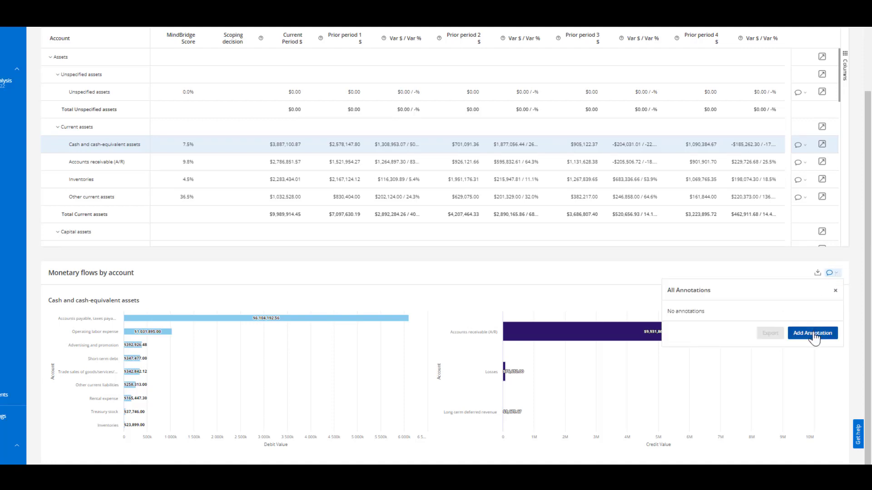
{"action": "left_click", "coordinate": [813, 337]}
{"action": "left_click", "coordinate": [707, 380]}
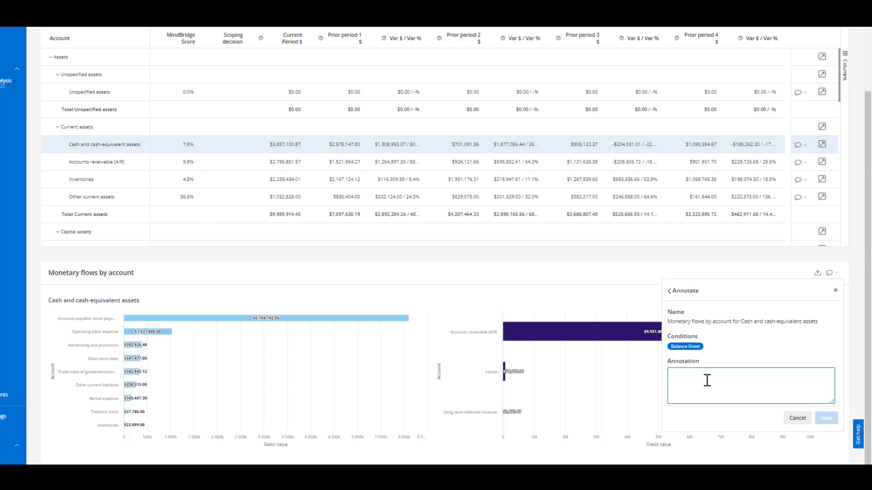
{"action": "type", "text": "Cash  - classification of transactions."}
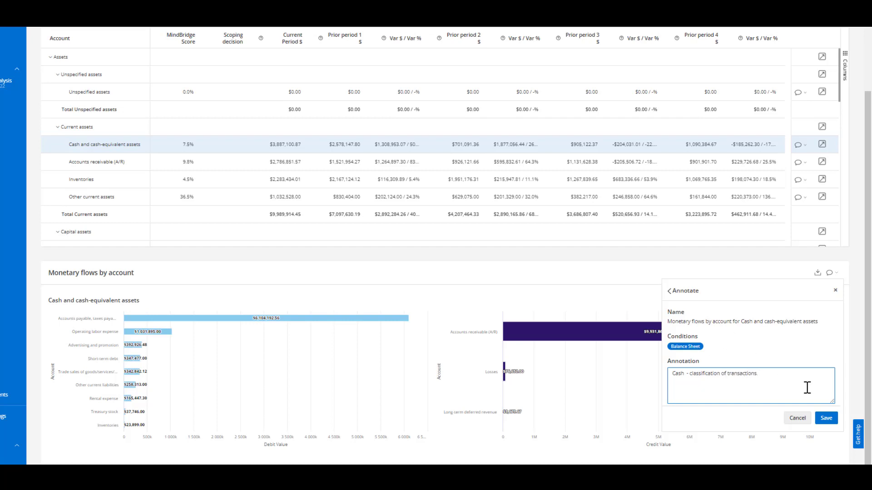
{"action": "left_click", "coordinate": [830, 422]}
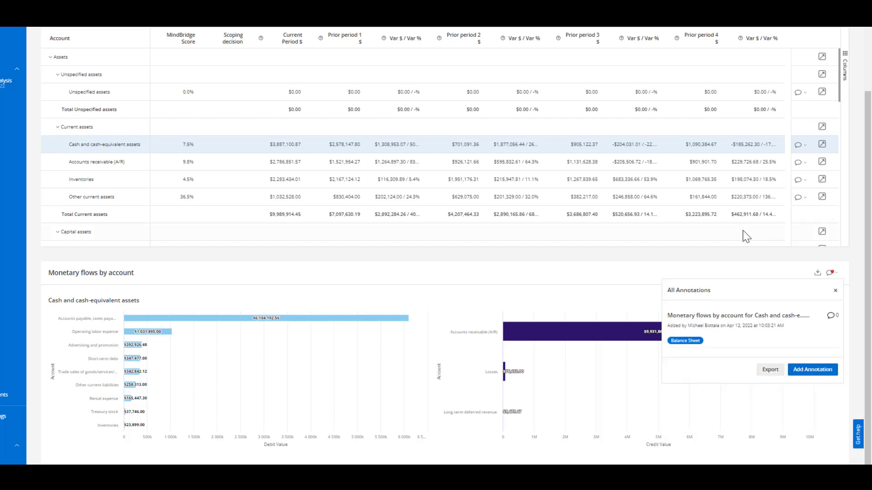
{"action": "left_click", "coordinate": [835, 290]}
{"action": "scroll", "coordinate": [350, 64], "scroll_direction": "up", "scroll_amount": 2}
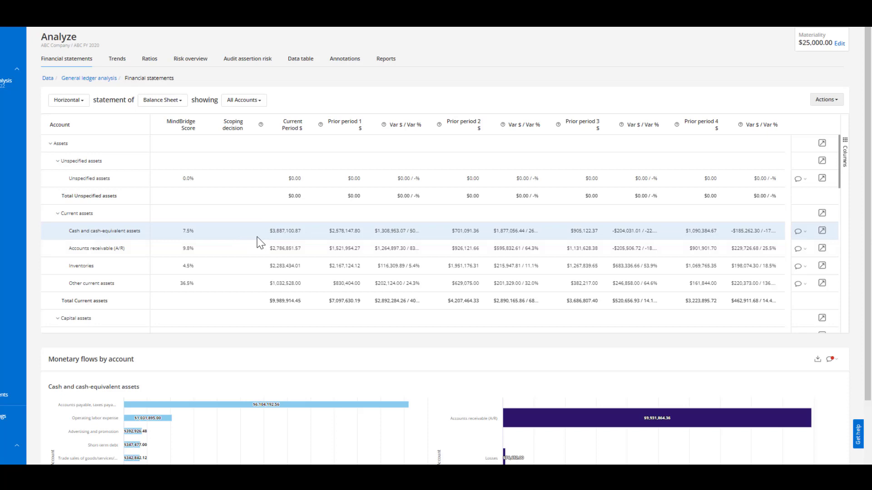
Open the Cash ending-balance trend and annotate it 'Cash - increase in activity related to ending balance.'
{"action": "left_click", "coordinate": [822, 232]}
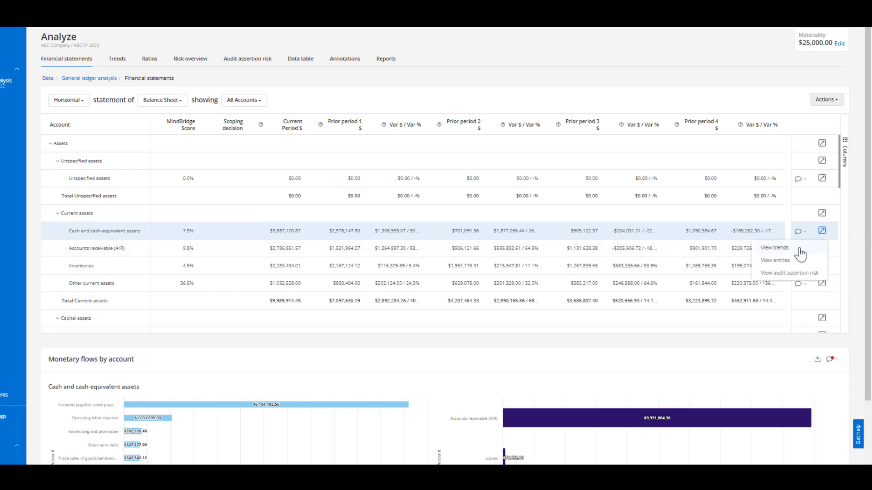
{"action": "left_click", "coordinate": [775, 248]}
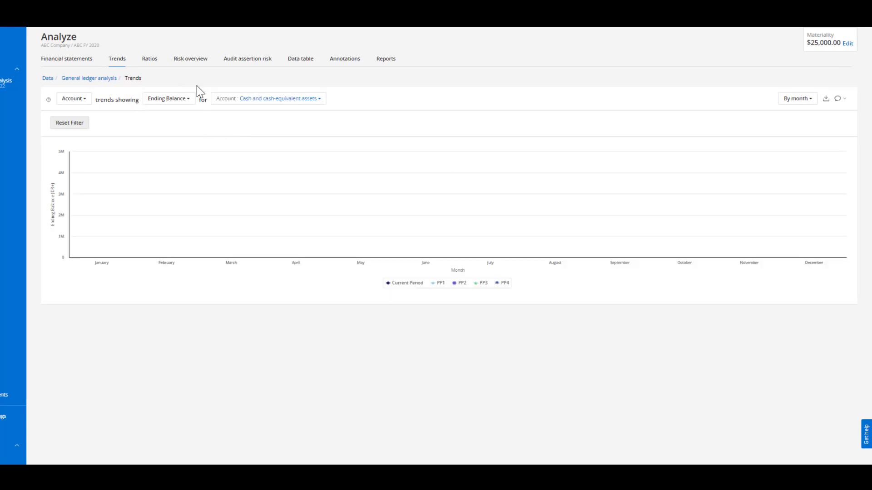
{"action": "left_click", "coordinate": [838, 99]}
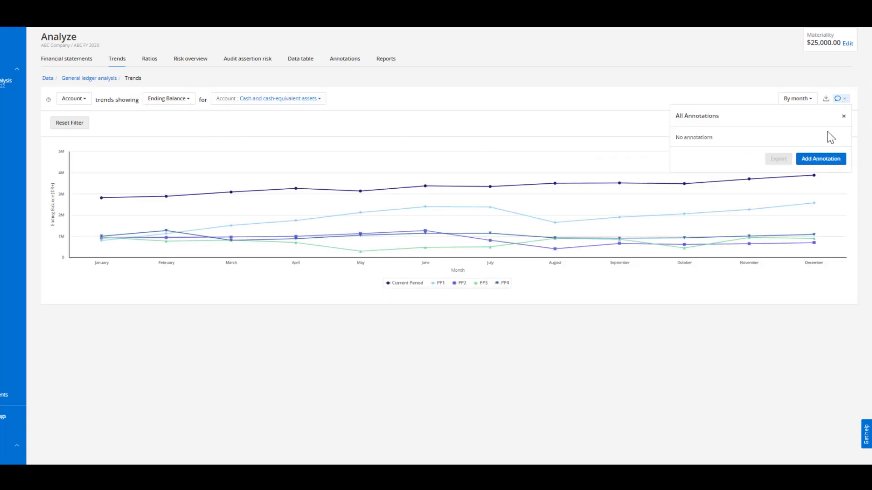
{"action": "left_click", "coordinate": [823, 160]}
{"action": "left_click", "coordinate": [737, 246]}
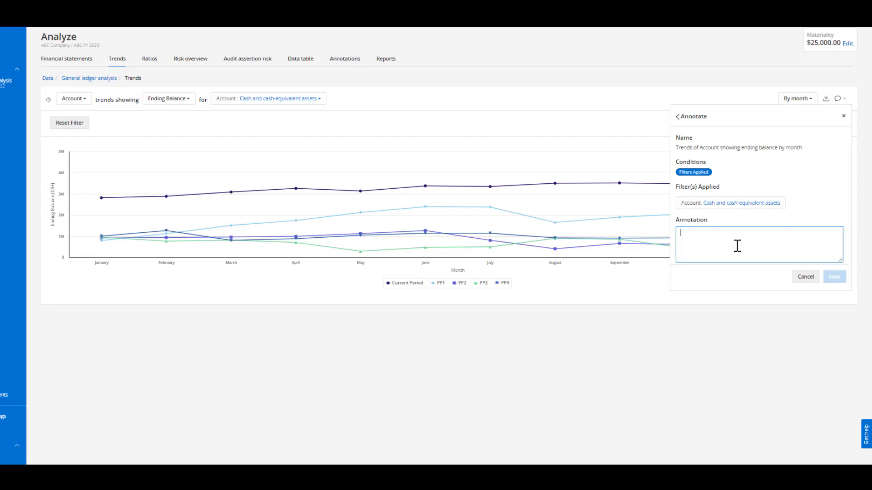
{"action": "type", "text": "Cash - increa"}
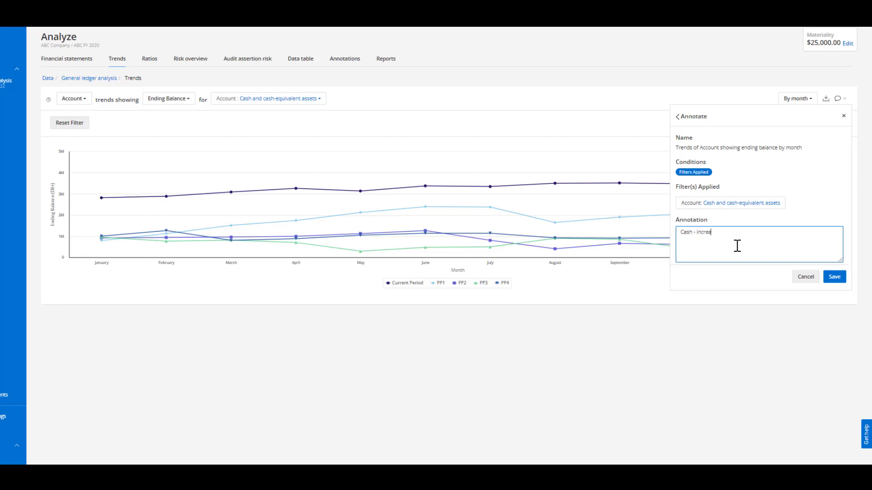
{"action": "type", "text": "se in activity related to ending balance."}
{"action": "left_click", "coordinate": [834, 277]}
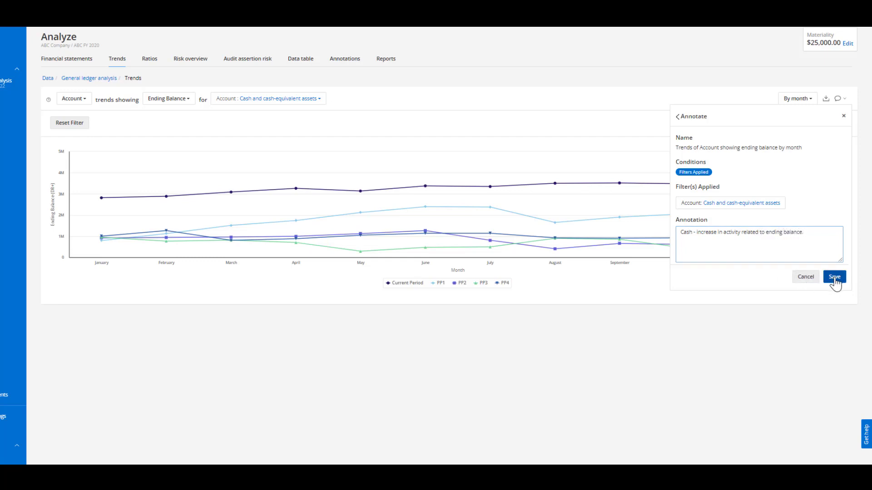
{"action": "left_click", "coordinate": [844, 116]}
{"action": "left_click", "coordinate": [268, 99]}
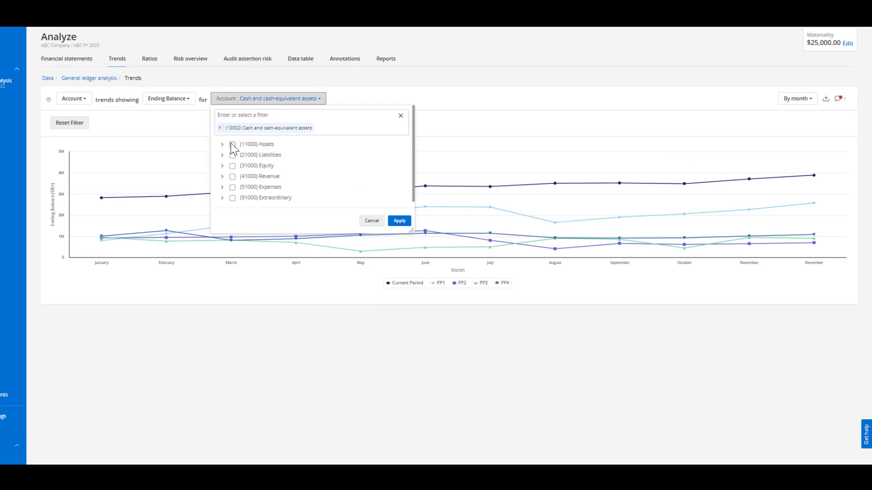
Add (11000) Assets to the Cash trend chart and save the annotation 'Cash to assets.'
{"action": "left_click", "coordinate": [232, 144]}
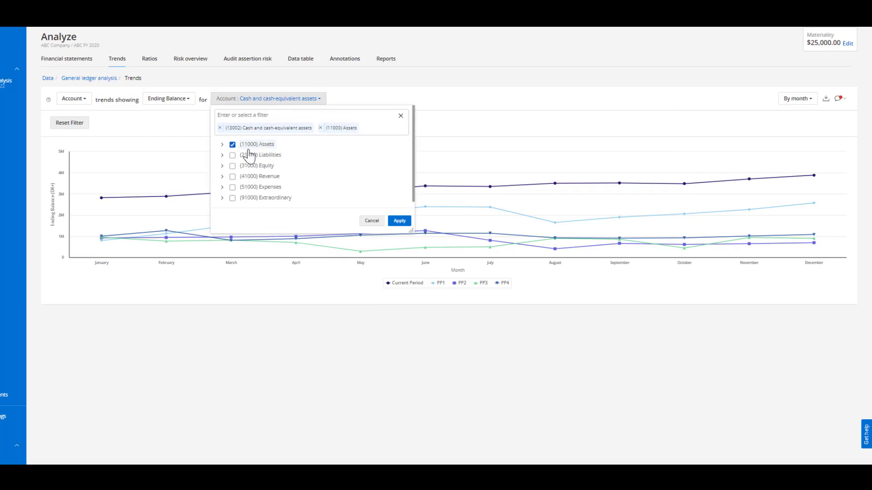
{"action": "left_click", "coordinate": [393, 221]}
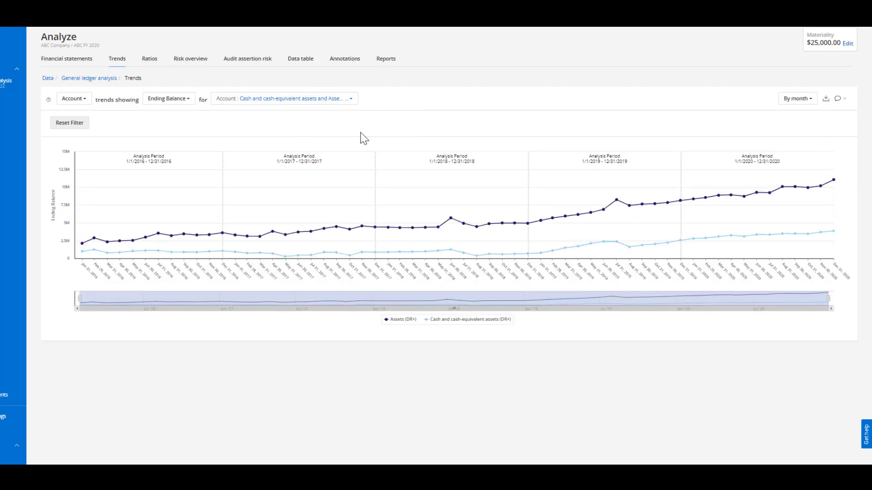
{"action": "left_click", "coordinate": [838, 98]}
{"action": "left_click", "coordinate": [834, 160]}
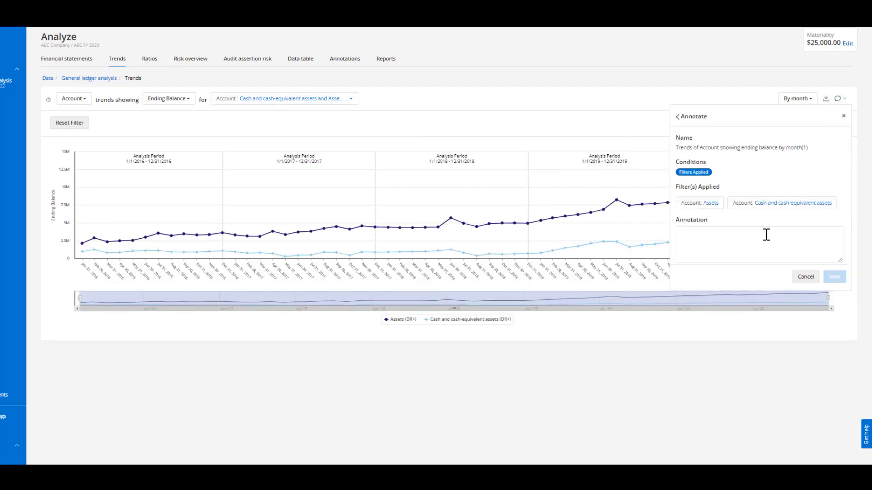
{"action": "left_click", "coordinate": [764, 234]}
{"action": "type", "text": "Cash to assets."}
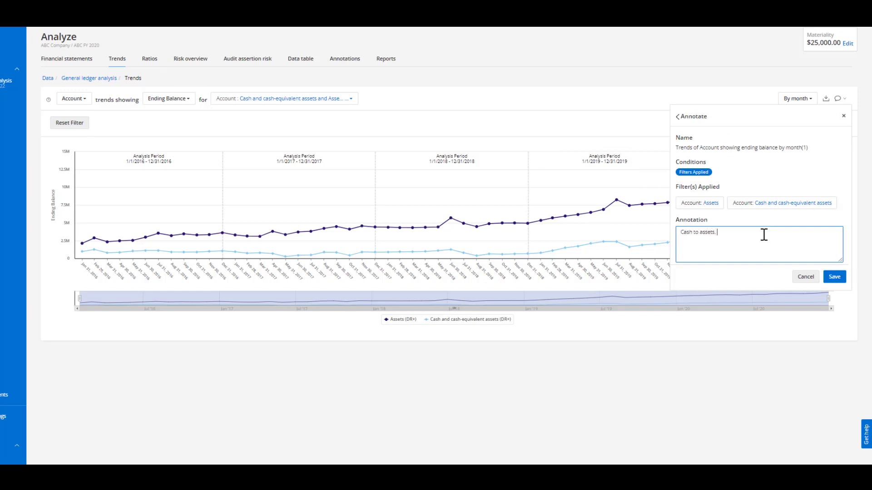
{"action": "left_click", "coordinate": [836, 277]}
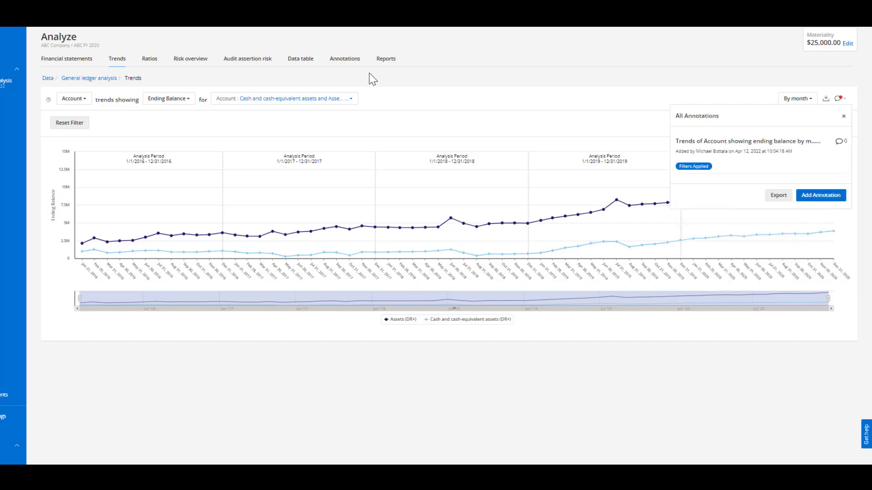
{"action": "left_click", "coordinate": [347, 59]}
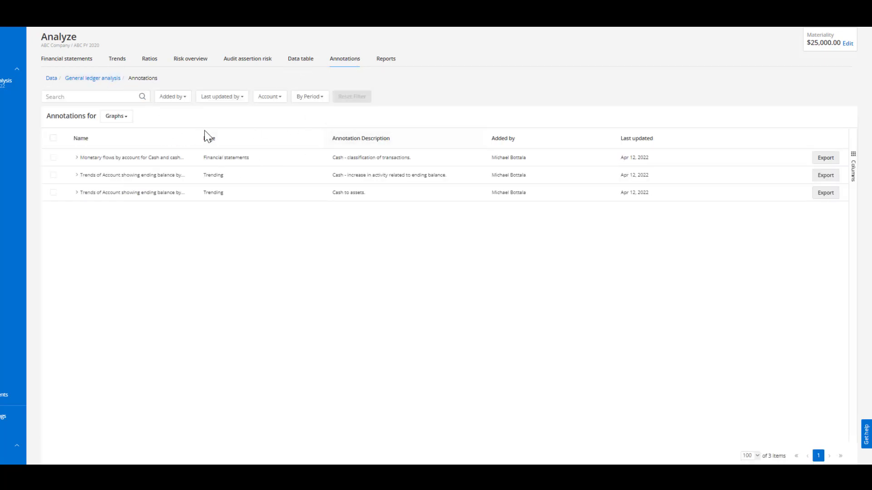
Select the Monetary flows, ending-balance trend and Cash to assets annotations and export them together
{"action": "left_click", "coordinate": [53, 158]}
{"action": "left_click", "coordinate": [53, 175]}
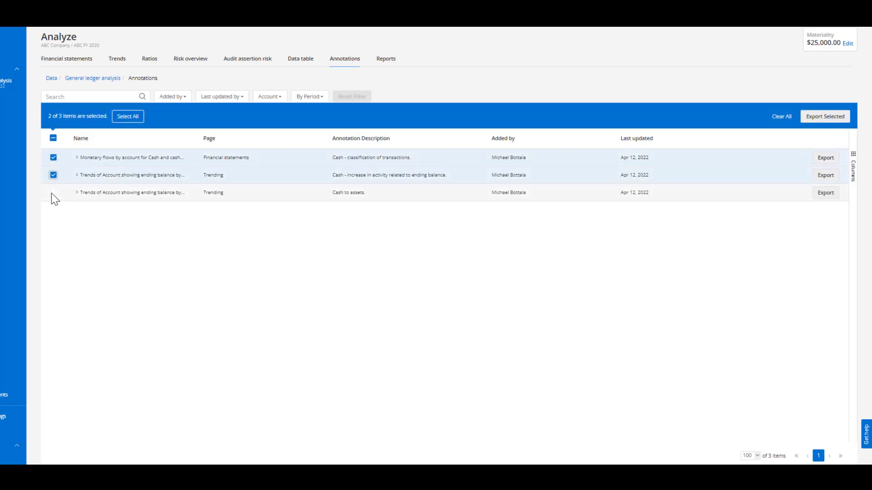
{"action": "left_click", "coordinate": [53, 193]}
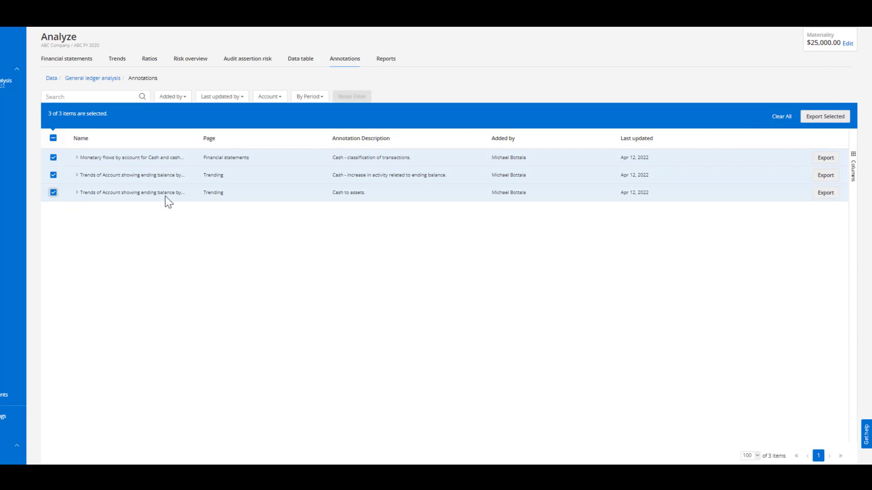
{"action": "left_click", "coordinate": [831, 122]}
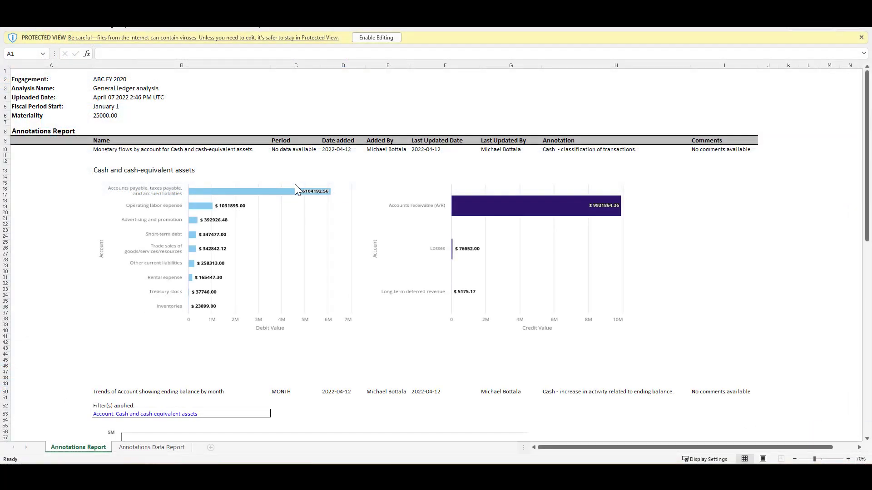
Scroll down the Annotations Report sheet to review each annotation's chart and filters
{"action": "scroll", "coordinate": [216, 172], "scroll_direction": "down", "scroll_amount": 2}
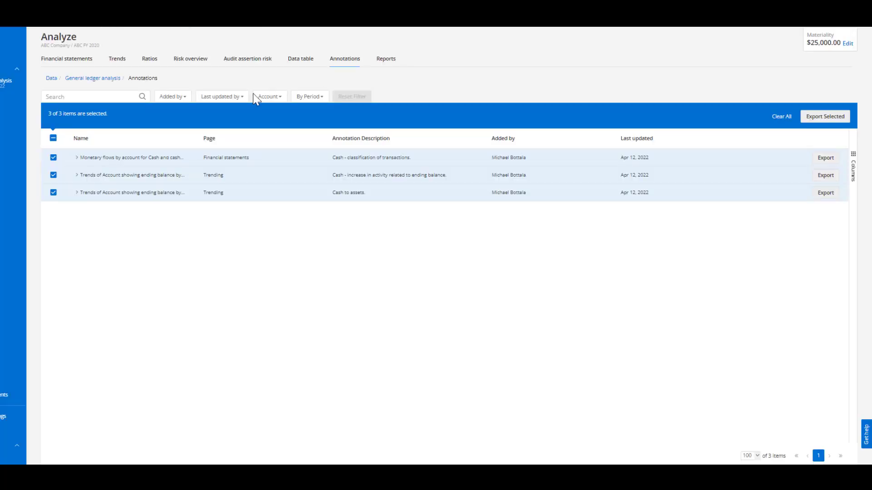
Show the Risk overview dashboard with its High, Medium and Low risk totals
{"action": "left_click", "coordinate": [190, 61]}
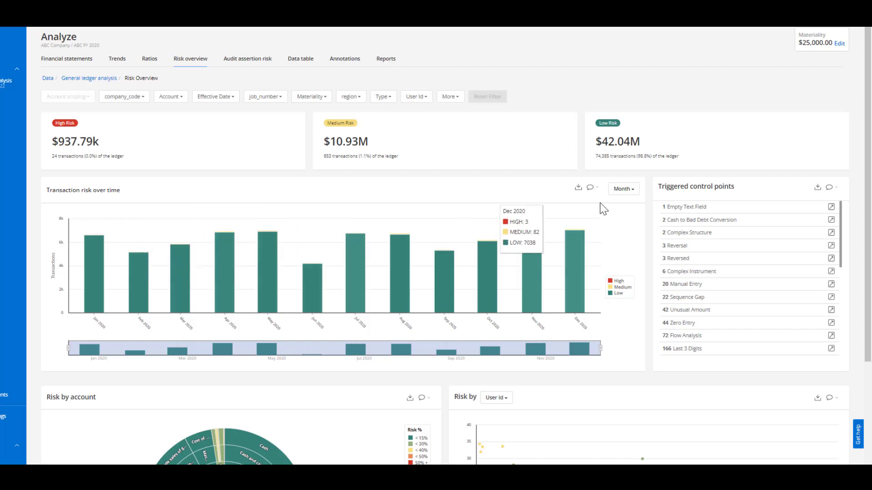
Annotate Transaction risk over time: 'The month of june had much less activity then the remainder of the year'
{"action": "left_click", "coordinate": [594, 191]}
{"action": "left_click", "coordinate": [576, 247]}
{"action": "left_click", "coordinate": [498, 302]}
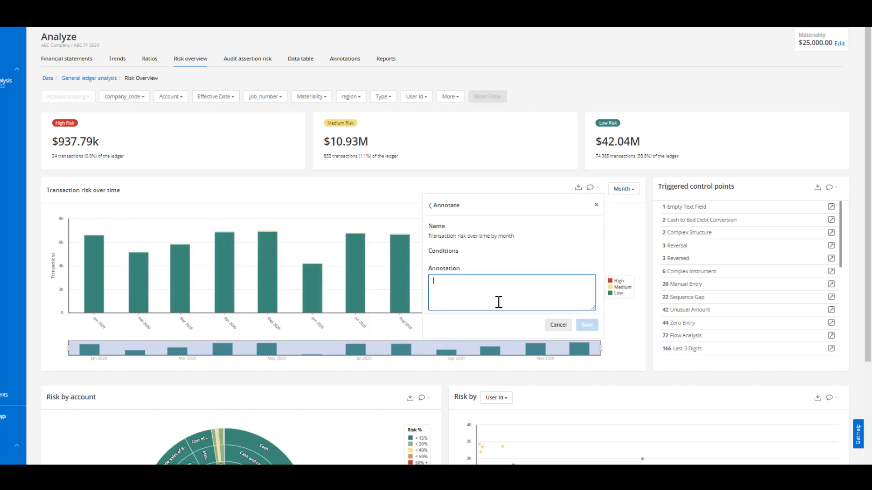
{"action": "type", "text": "The mont"}
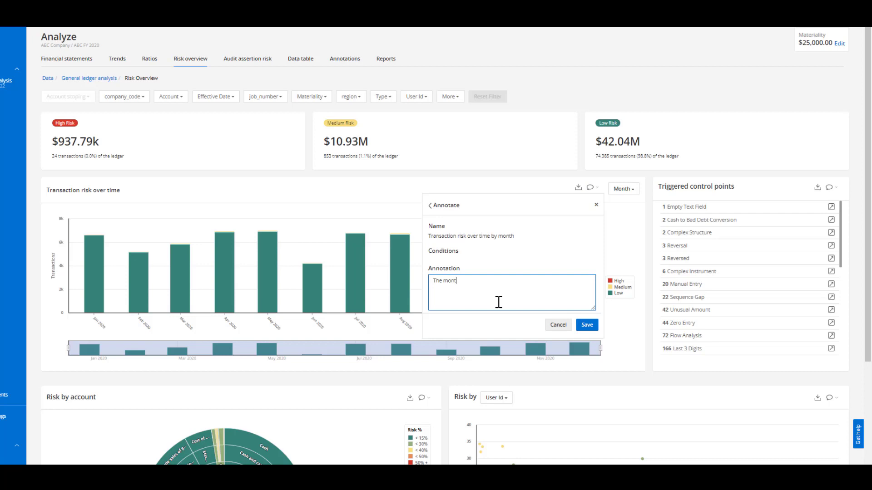
{"action": "type", "text": "h of june had much less activity then the remain"}
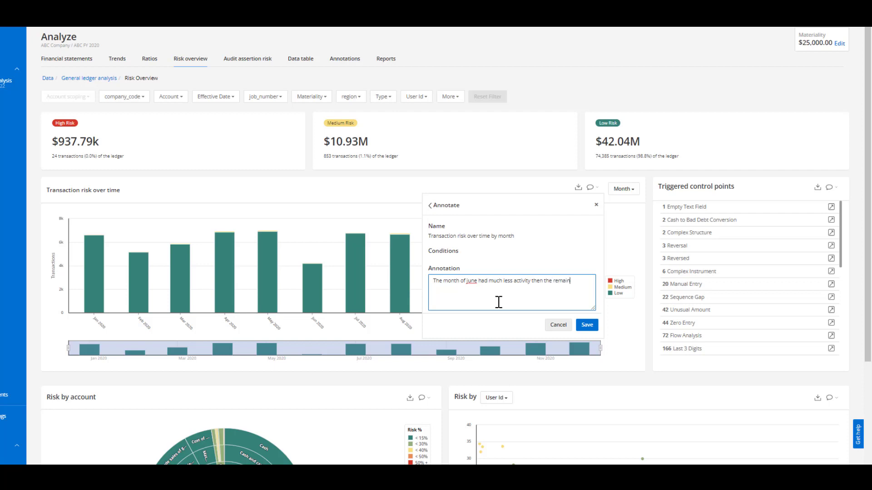
{"action": "type", "text": "der of the year."}
{"action": "left_click", "coordinate": [587, 325]}
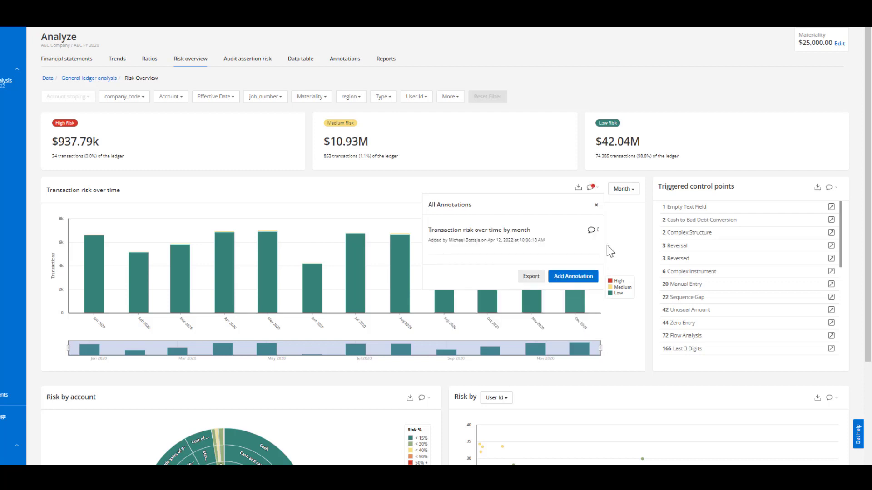
{"action": "left_click", "coordinate": [597, 205]}
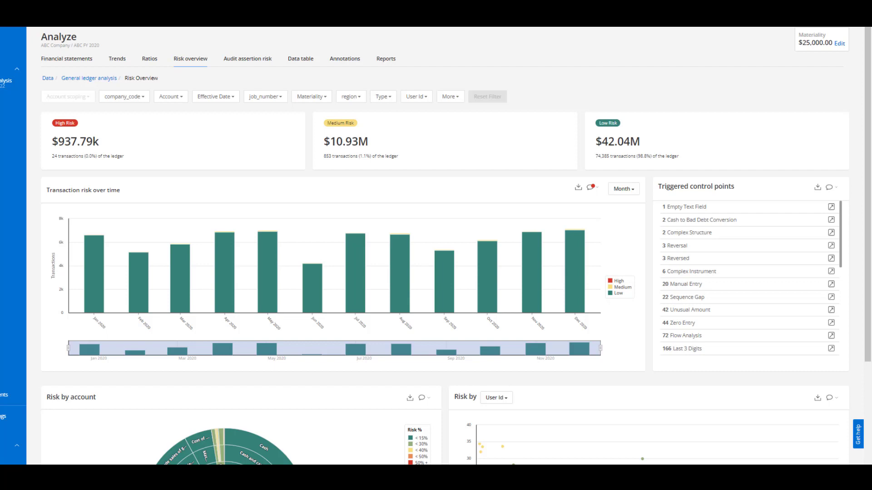
Select the three top-scoring entries in the Entries Data Table
{"action": "left_click", "coordinate": [295, 63]}
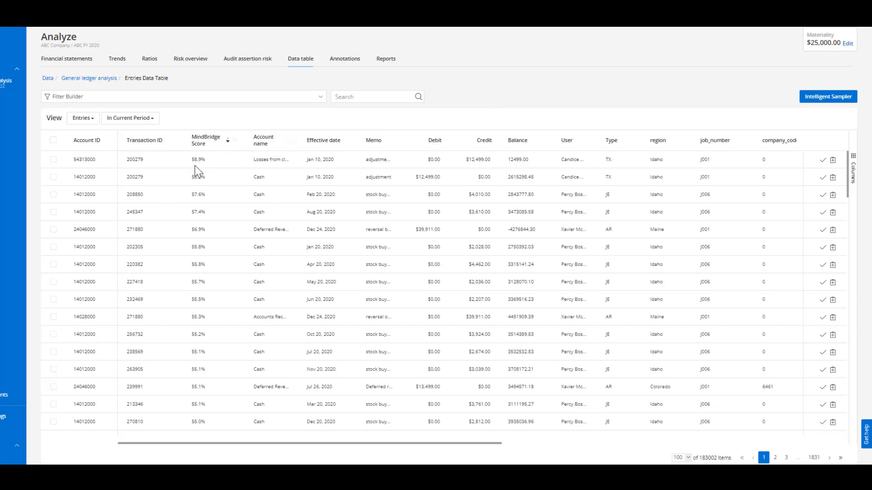
{"action": "left_click", "coordinate": [53, 160]}
{"action": "left_click", "coordinate": [53, 177]}
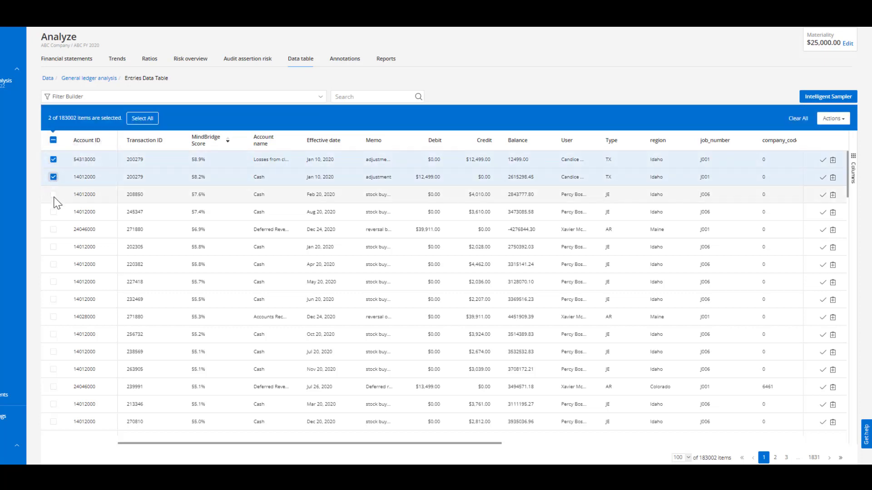
{"action": "left_click", "coordinate": [53, 195]}
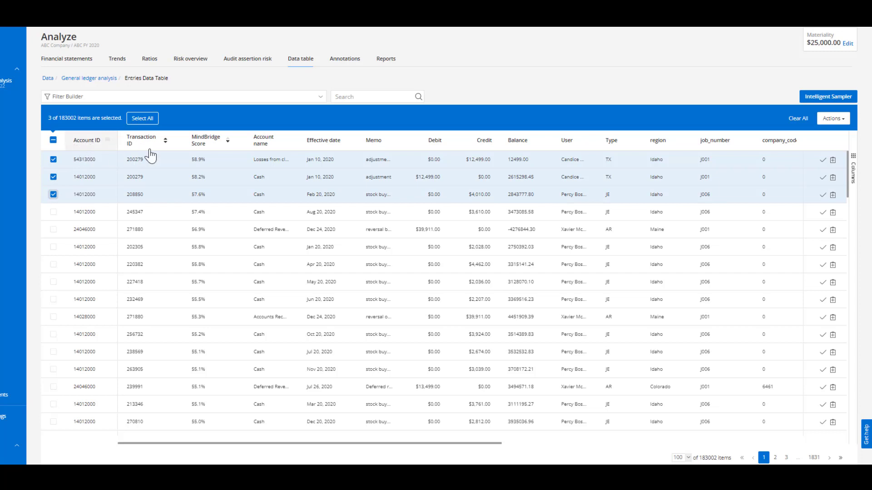
Create follow-up tasks for the three entries under a new 'High Risk Transactions' audit area
{"action": "left_click", "coordinate": [831, 119]}
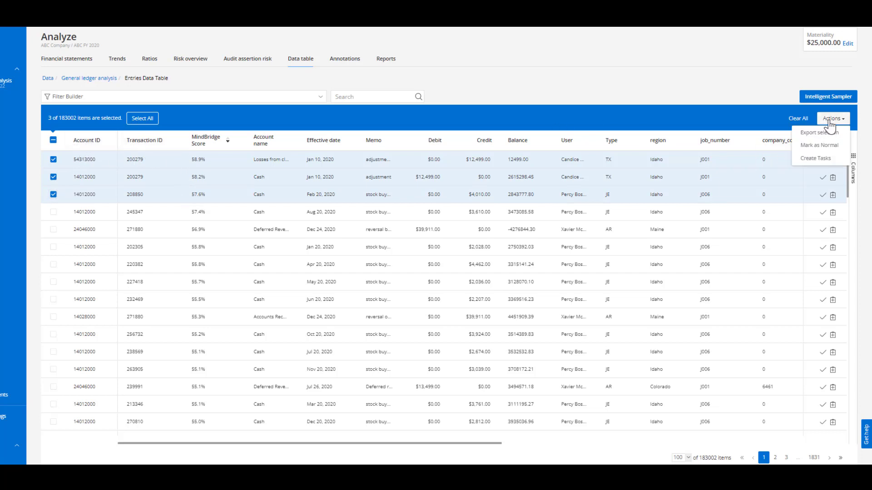
{"action": "left_click", "coordinate": [823, 159]}
{"action": "left_click", "coordinate": [372, 95]}
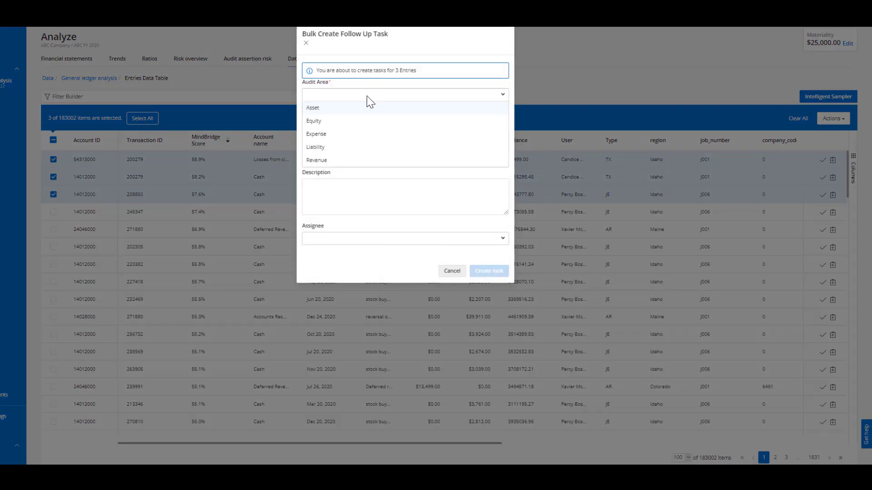
{"action": "type", "text": "High Risk"}
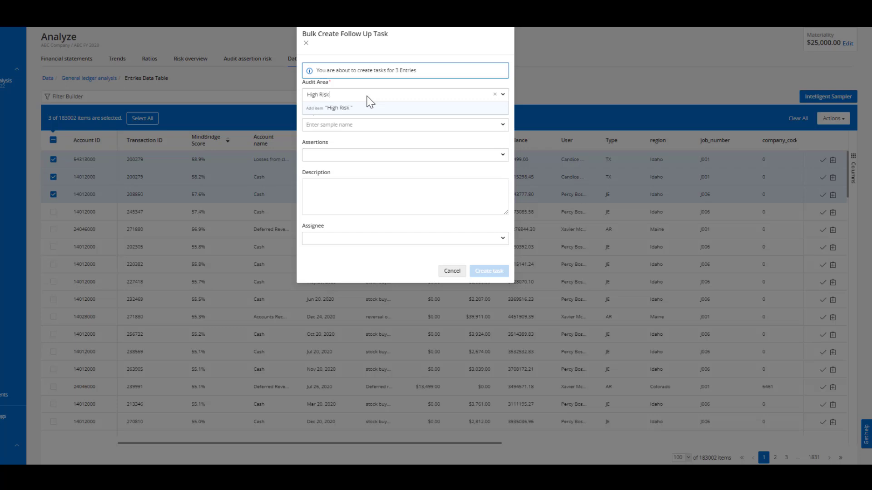
{"action": "type", "text": " Transactions"}
{"action": "left_click", "coordinate": [398, 107]}
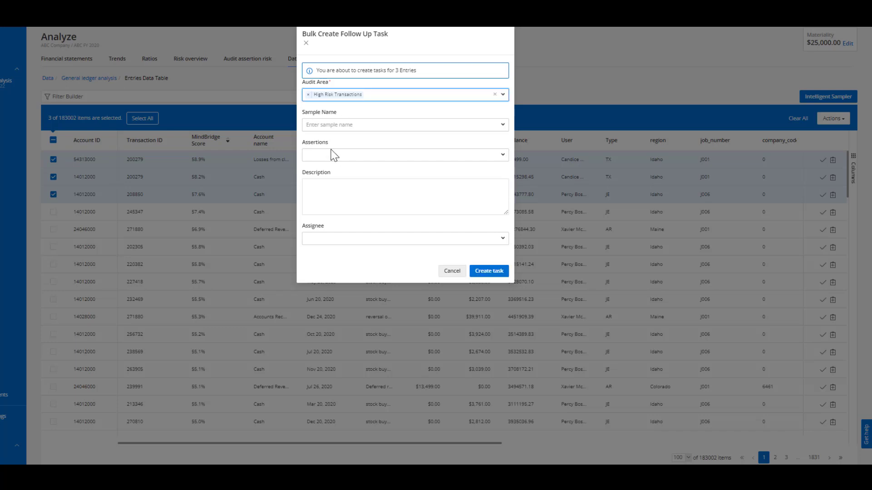
{"action": "left_click", "coordinate": [356, 126]}
{"action": "type", "text": "H"}
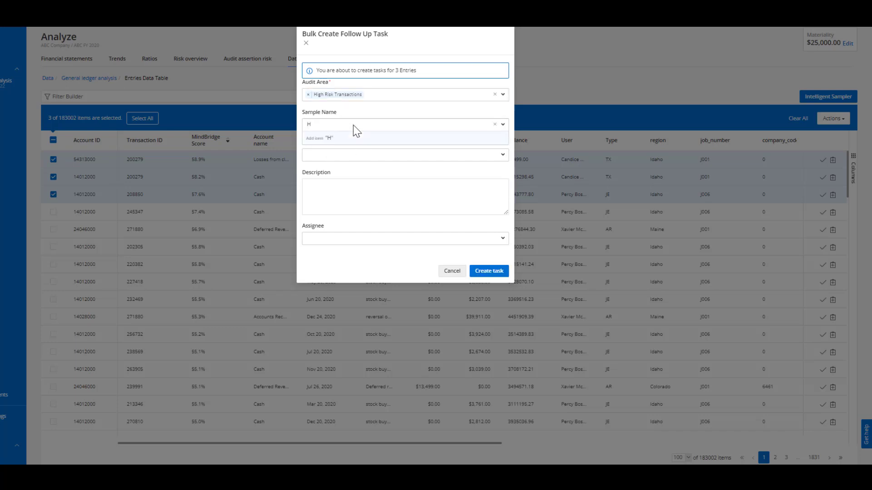
{"action": "type", "text": "igh R"}
{"action": "left_click", "coordinate": [384, 204]}
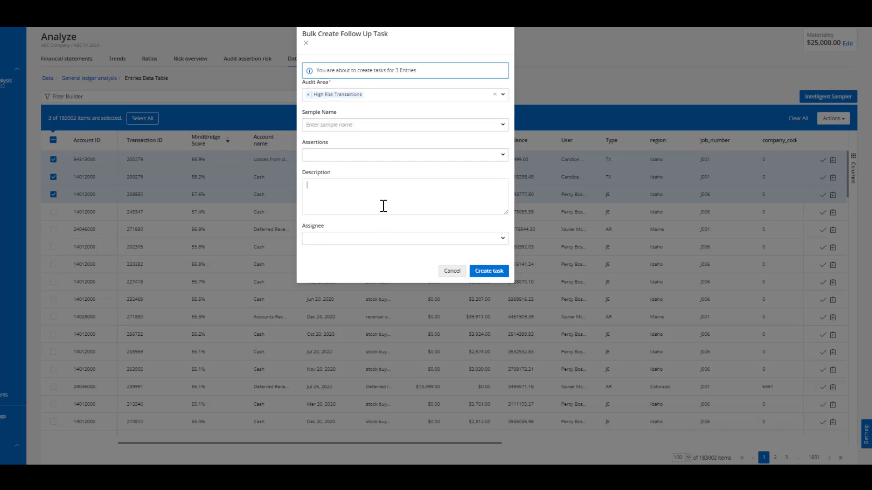
{"action": "left_click", "coordinate": [487, 272]}
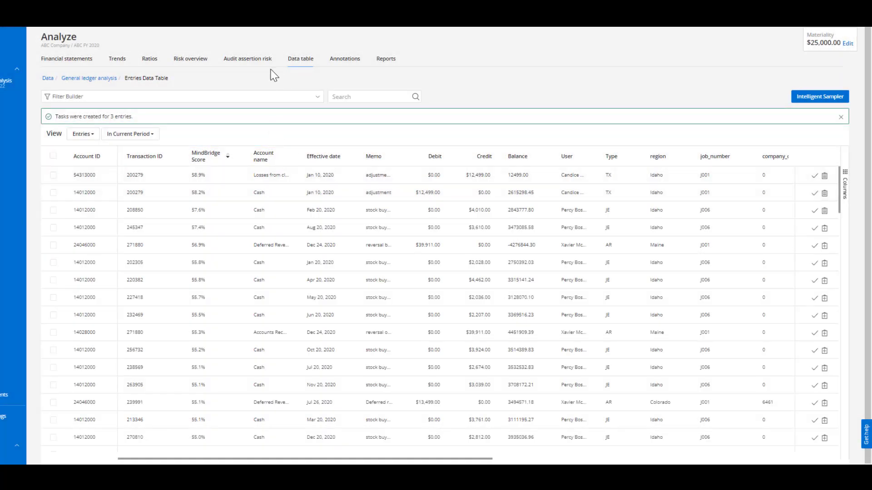
Go to the Audit plan and check the Sample Name and Audit Area filter values without applying them
{"action": "mouse_move", "coordinate": [18, 98]}
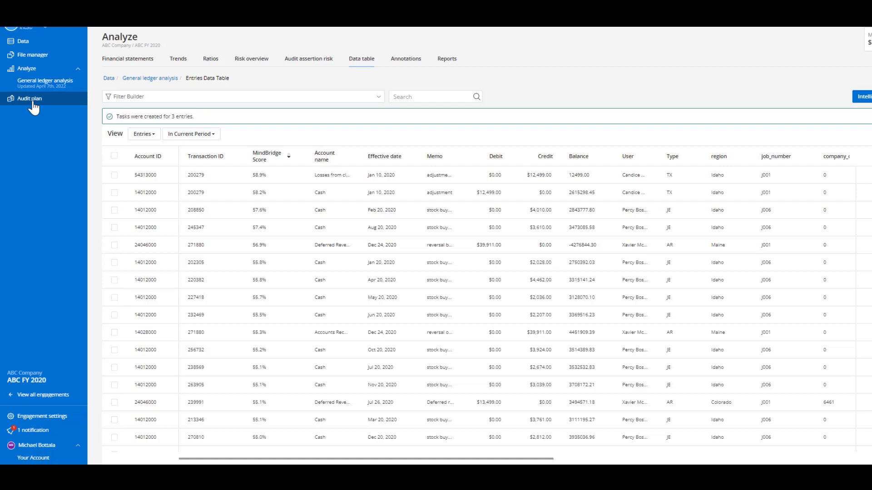
{"action": "left_click", "coordinate": [32, 100]}
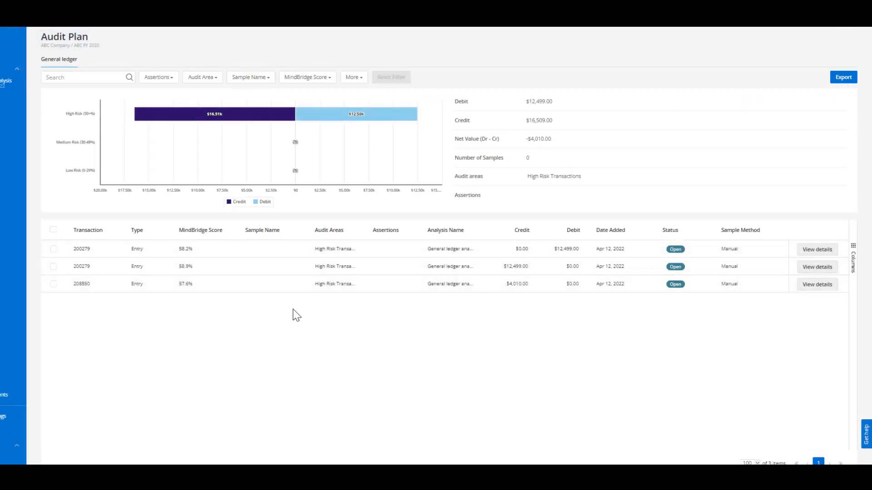
{"action": "left_click", "coordinate": [260, 78]}
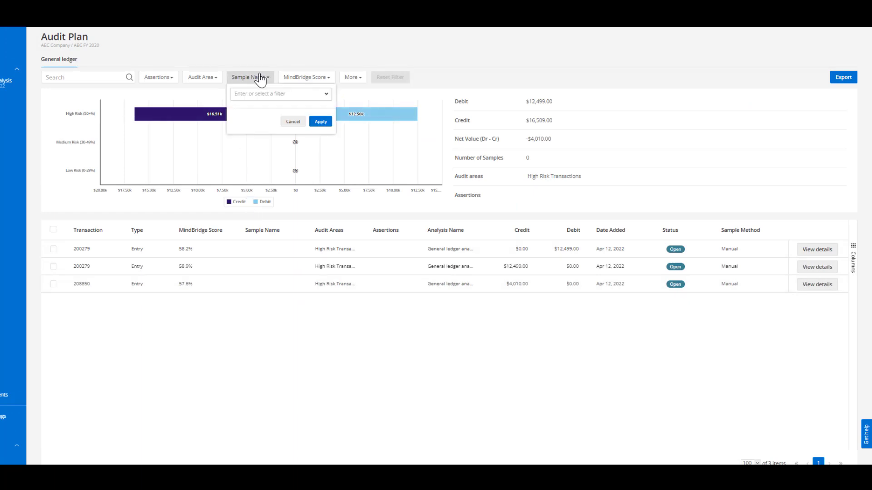
{"action": "left_click", "coordinate": [260, 93]}
{"action": "left_click", "coordinate": [214, 81]}
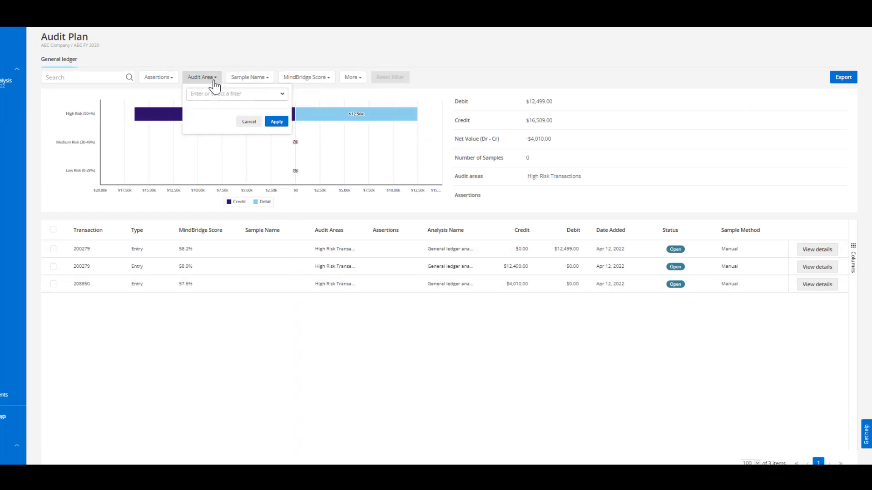
{"action": "left_click", "coordinate": [211, 94]}
{"action": "left_click", "coordinate": [108, 214]}
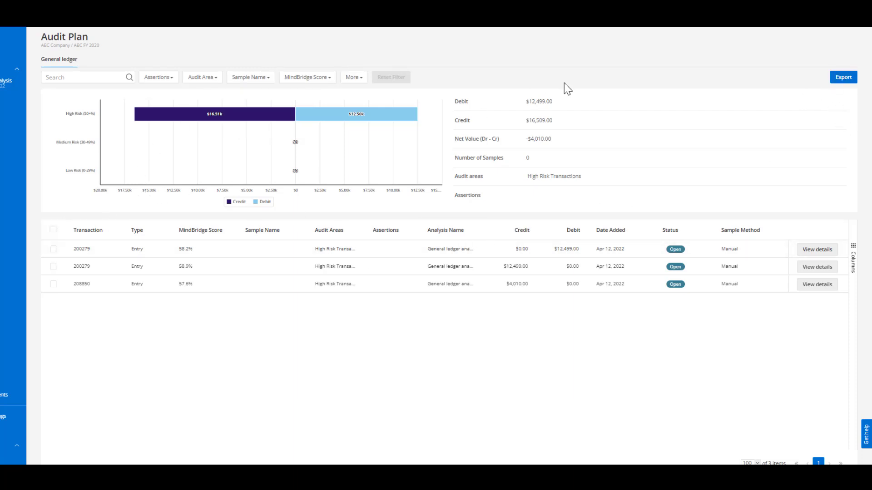
Review the audit plan export's Columns list, keeping all columns selected
{"action": "left_click", "coordinate": [843, 77]}
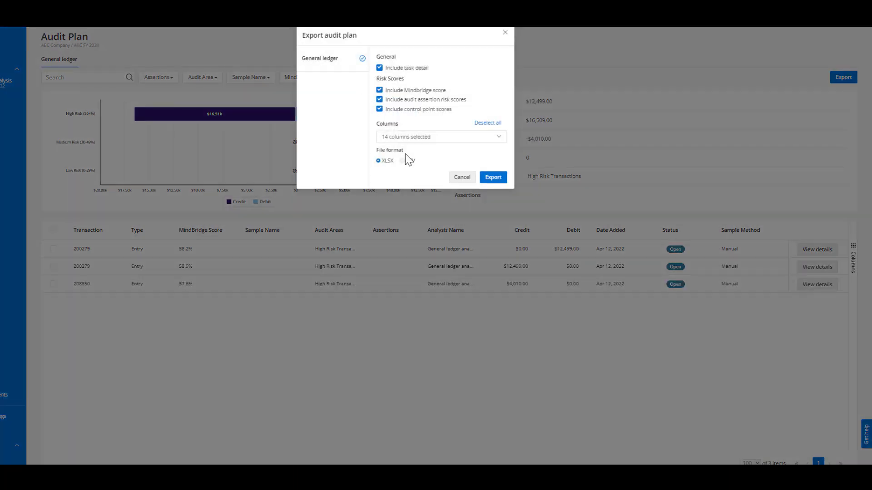
{"action": "left_click", "coordinate": [427, 137]}
{"action": "scroll", "coordinate": [448, 183], "scroll_direction": "down", "scroll_amount": 3}
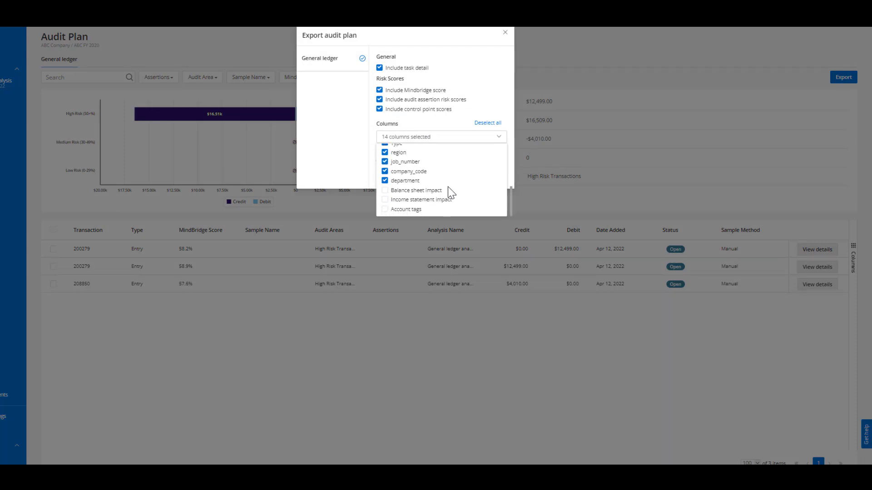
{"action": "scroll", "coordinate": [448, 187], "scroll_direction": "up", "scroll_amount": 3}
{"action": "left_click", "coordinate": [459, 138]}
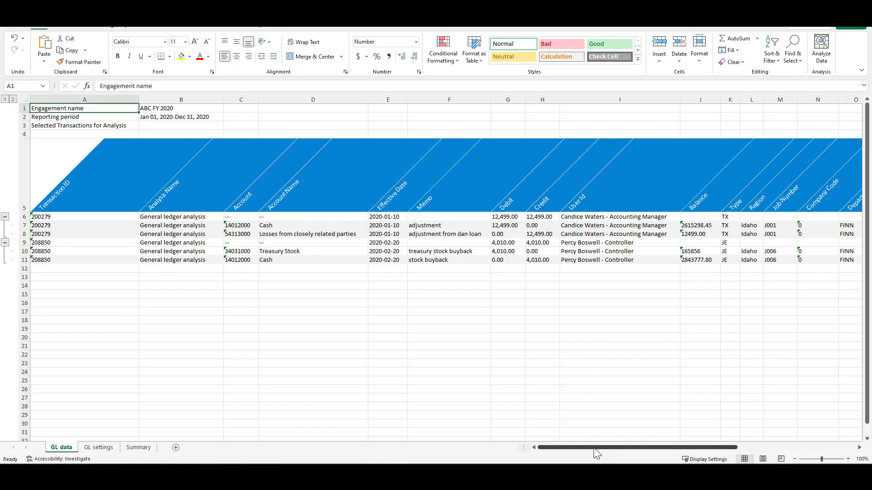
{"action": "left_click_drag", "start_coordinate": [598, 448], "coordinate": [613, 448]}
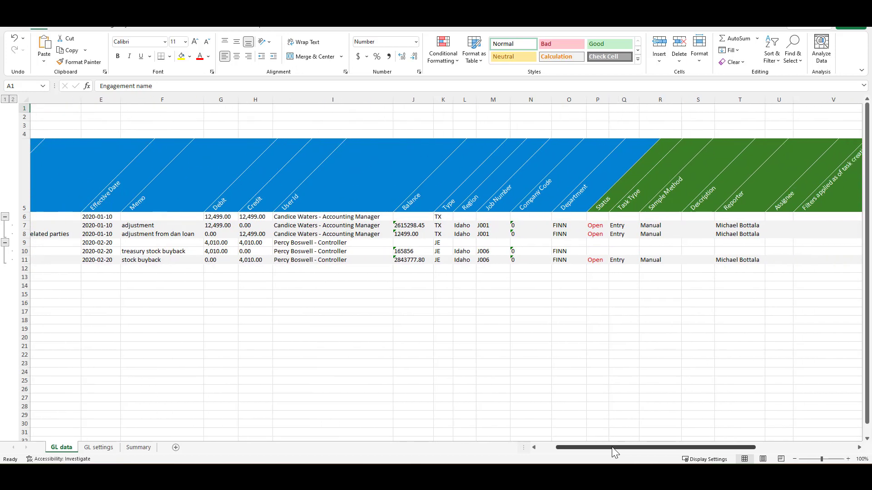
{"action": "left_click_drag", "start_coordinate": [613, 449], "coordinate": [712, 445]}
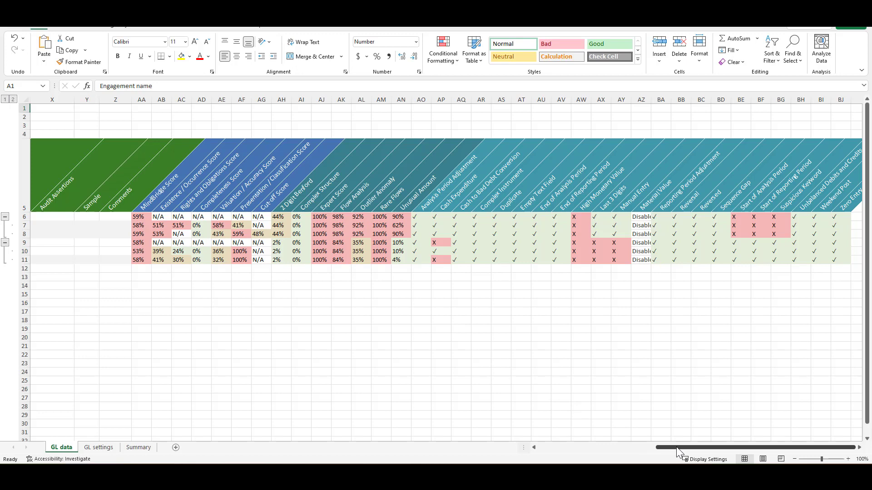
{"action": "left_click_drag", "start_coordinate": [676, 447], "coordinate": [121, 432]}
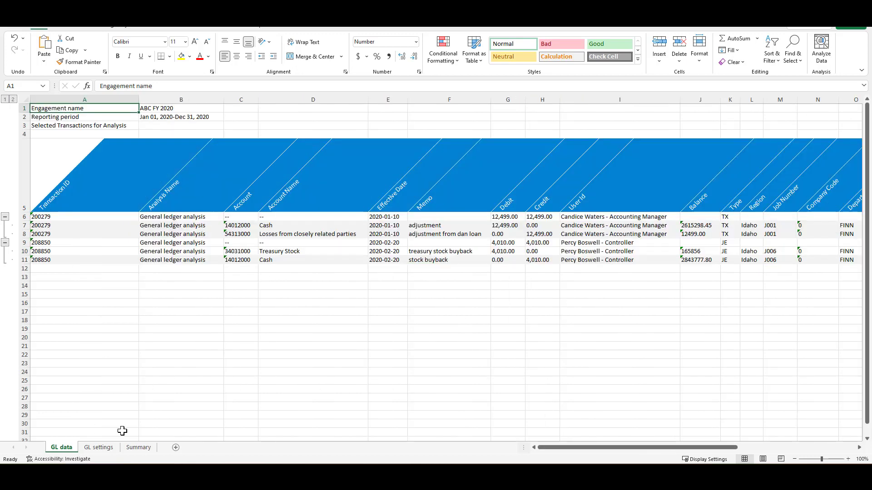
Show the GL settings sheet and scroll right through the control point settings
{"action": "left_click", "coordinate": [97, 452]}
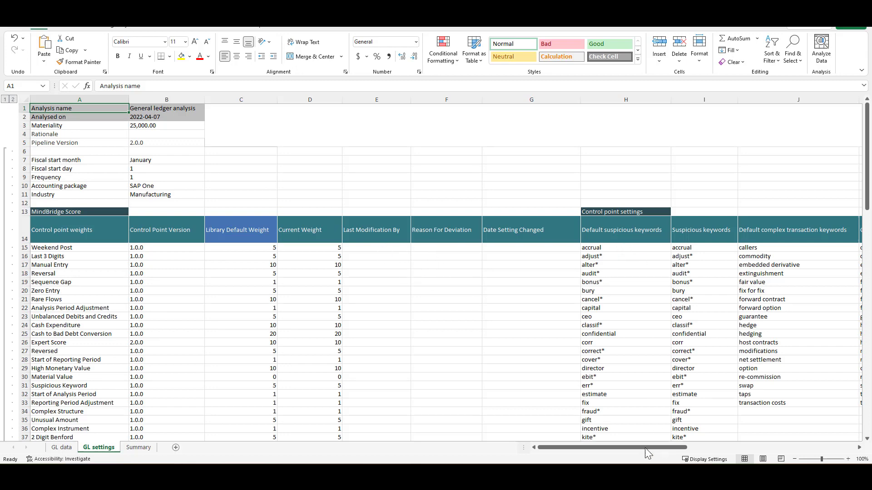
{"action": "left_click_drag", "start_coordinate": [663, 453], "coordinate": [727, 450]}
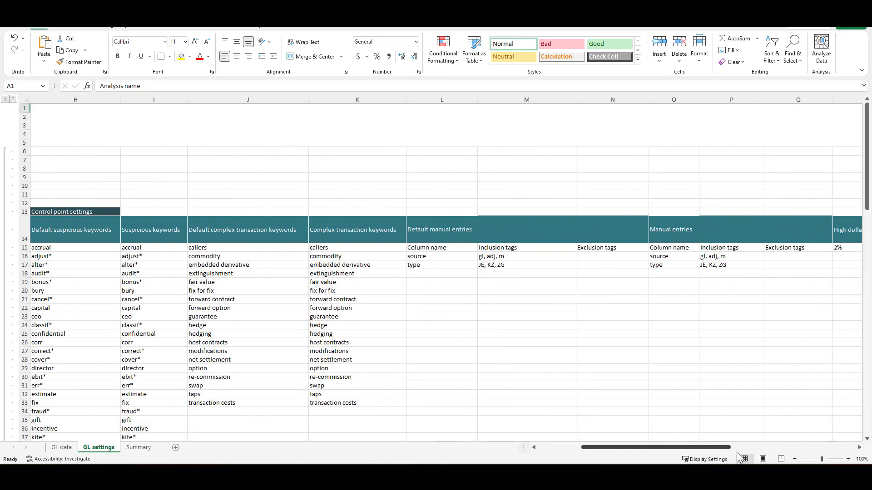
{"action": "scroll", "coordinate": [574, 249], "scroll_direction": "right", "scroll_amount": 3}
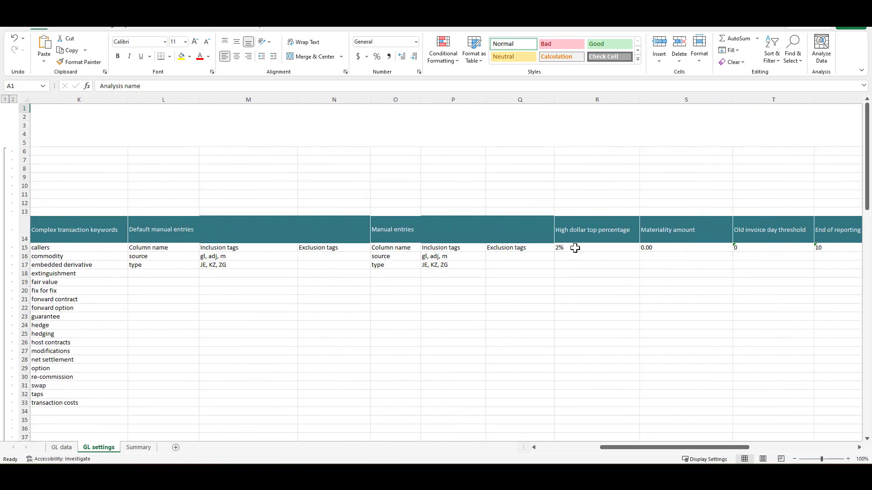
Return to the GL data sheet and scroll right to the Status and Audit Areas columns
{"action": "left_click", "coordinate": [61, 448]}
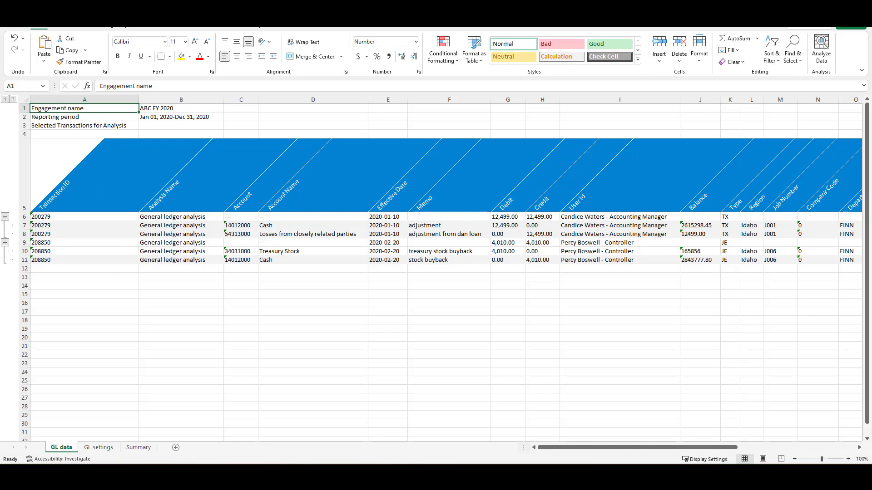
{"action": "left_click_drag", "start_coordinate": [585, 447], "coordinate": [622, 449]}
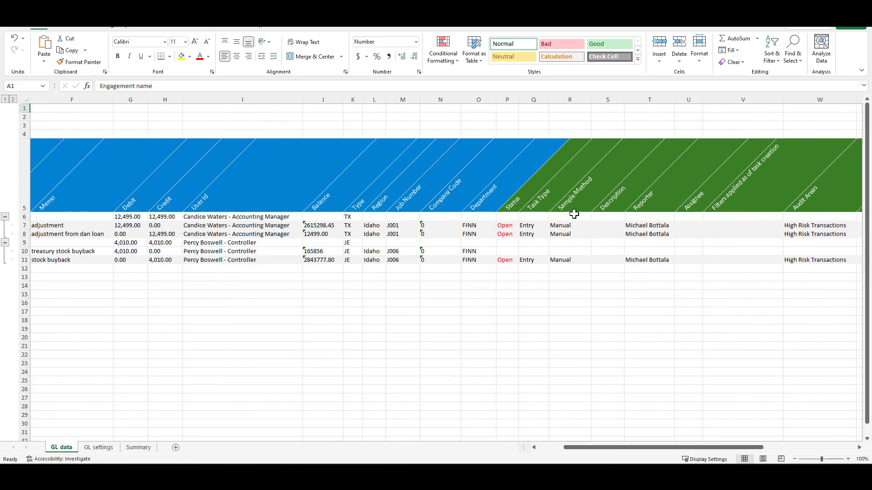